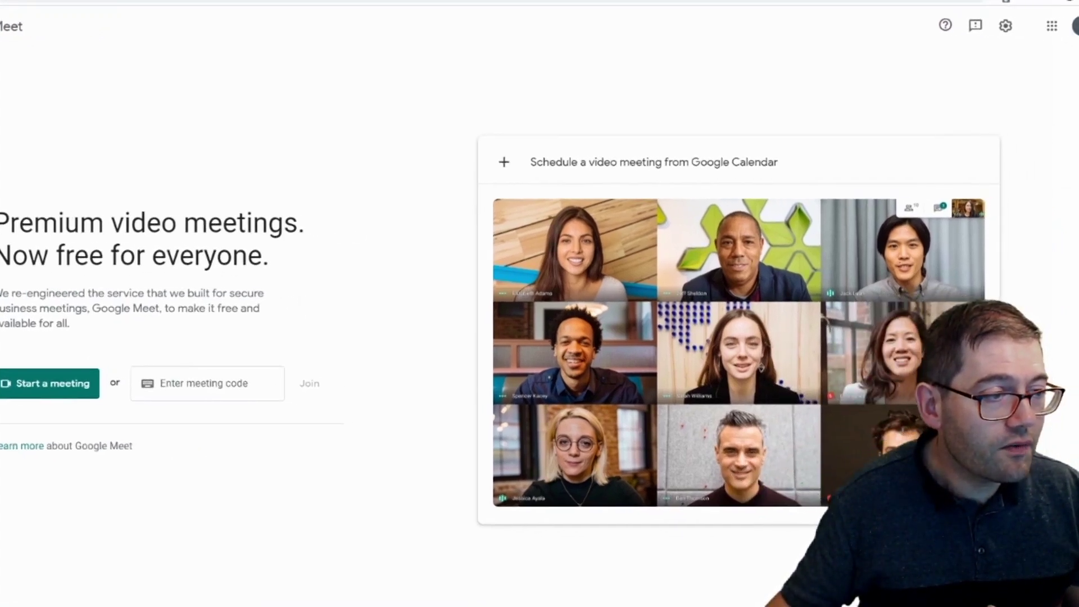
# - Glance at the Google apps grid, dismiss it, and start a new meeting
pyautogui.click(1066, 23)
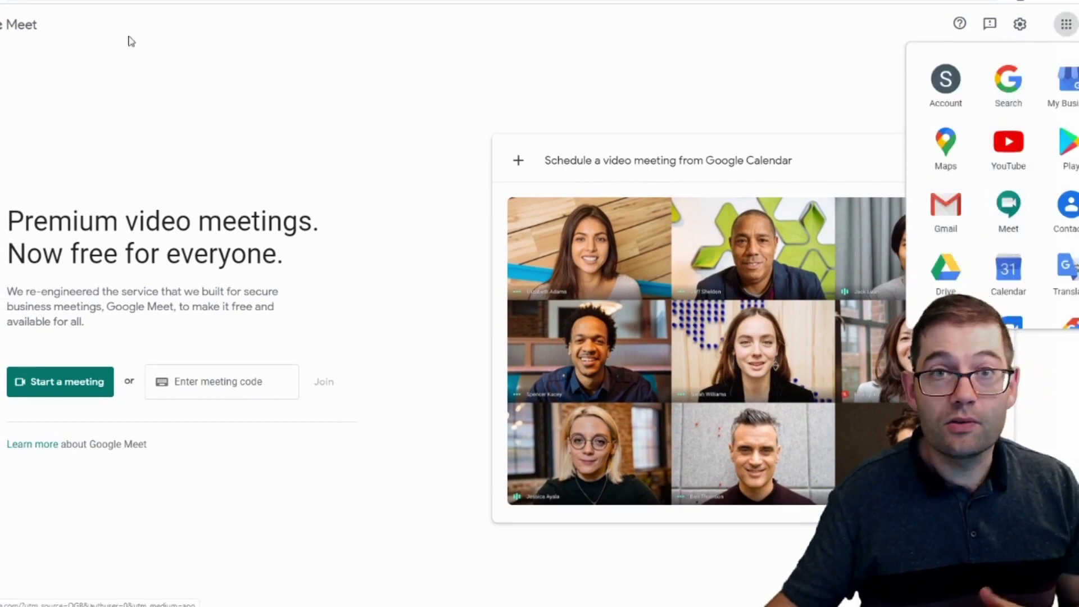
pyautogui.press('Escape')
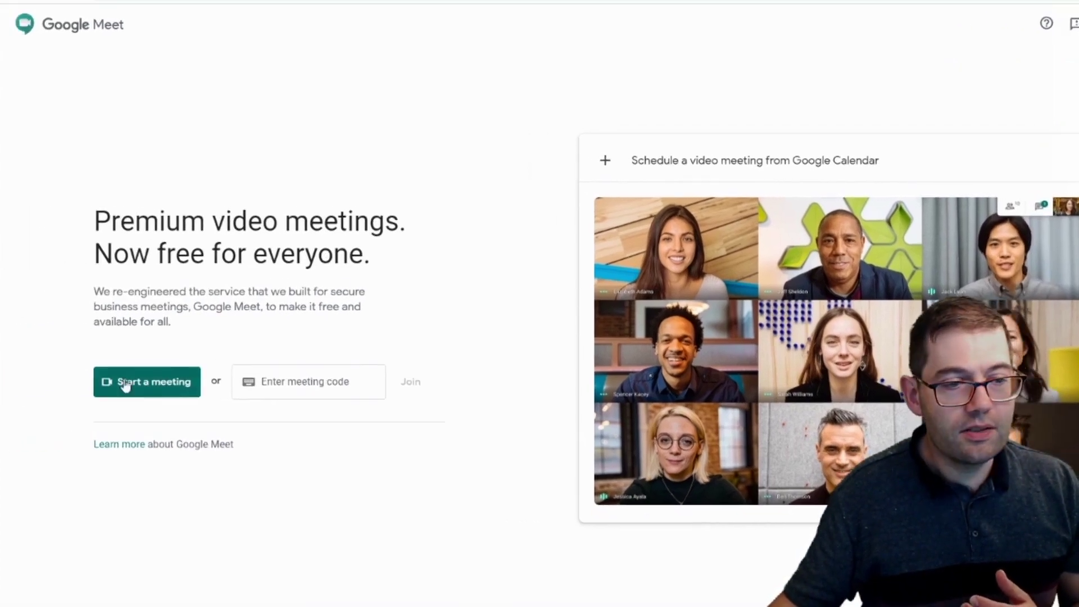
pyautogui.click(136, 379)
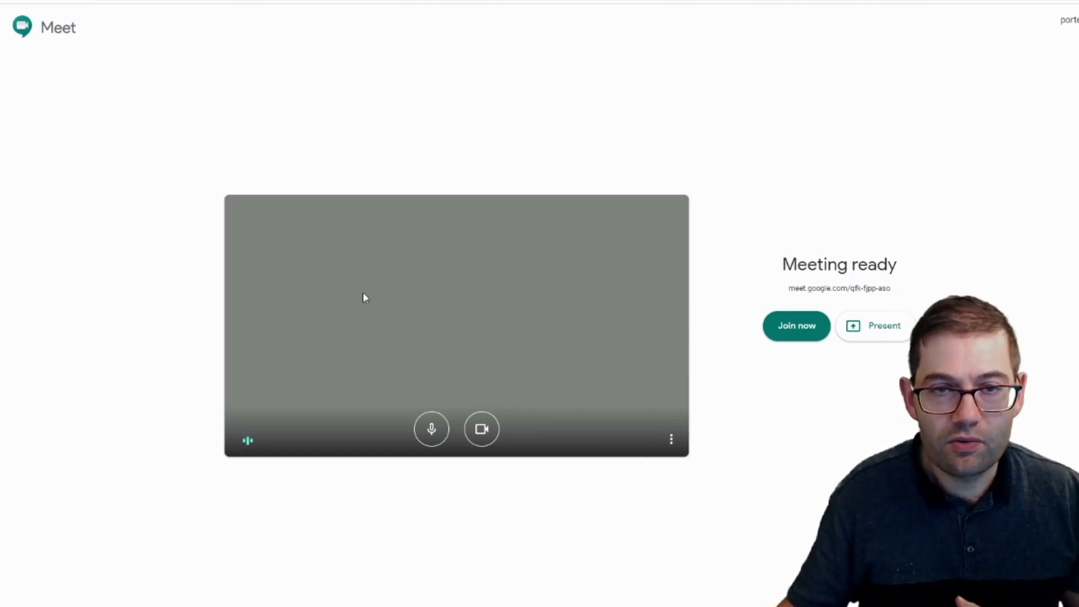
# - Start the OBS VirtualCam output from Tools, then minimise OBS to reveal the Meet preview
pyautogui.moveTo(0, 42); pyautogui.dragTo(581, 61)
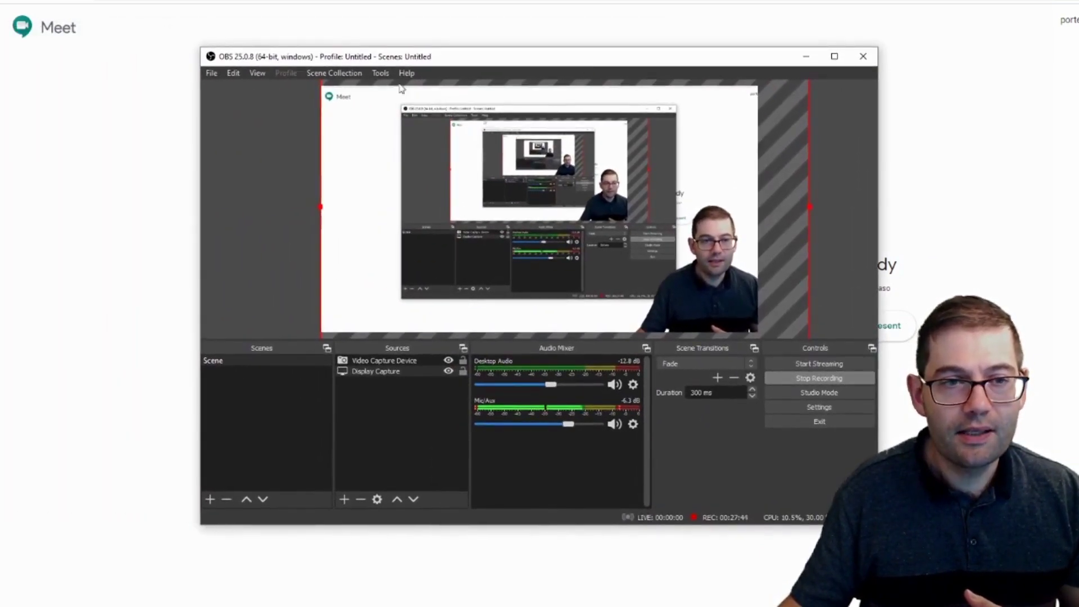
pyautogui.click(381, 72)
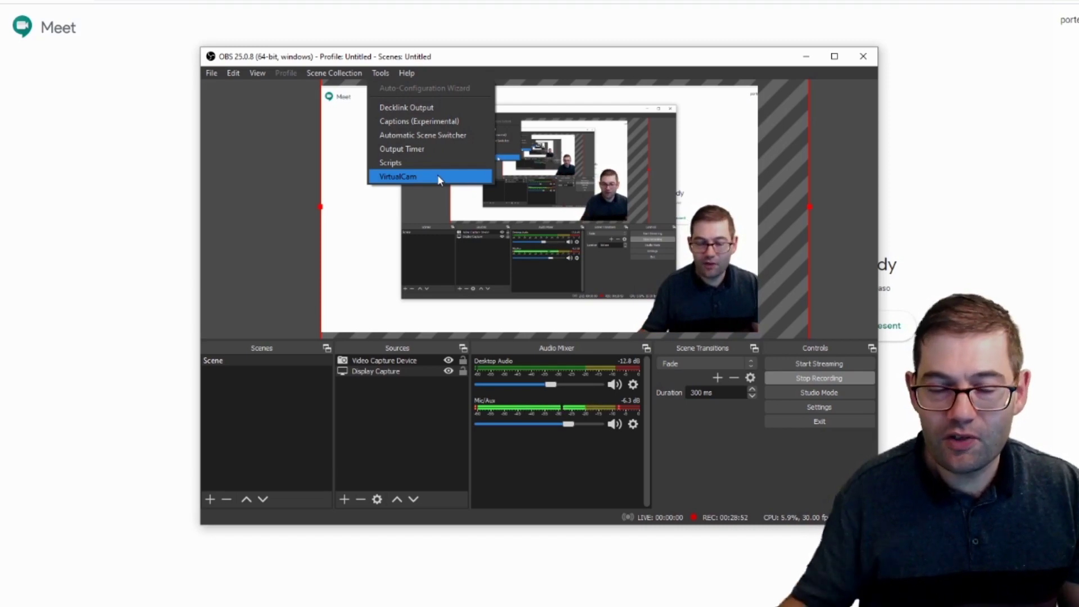
pyautogui.click(437, 177)
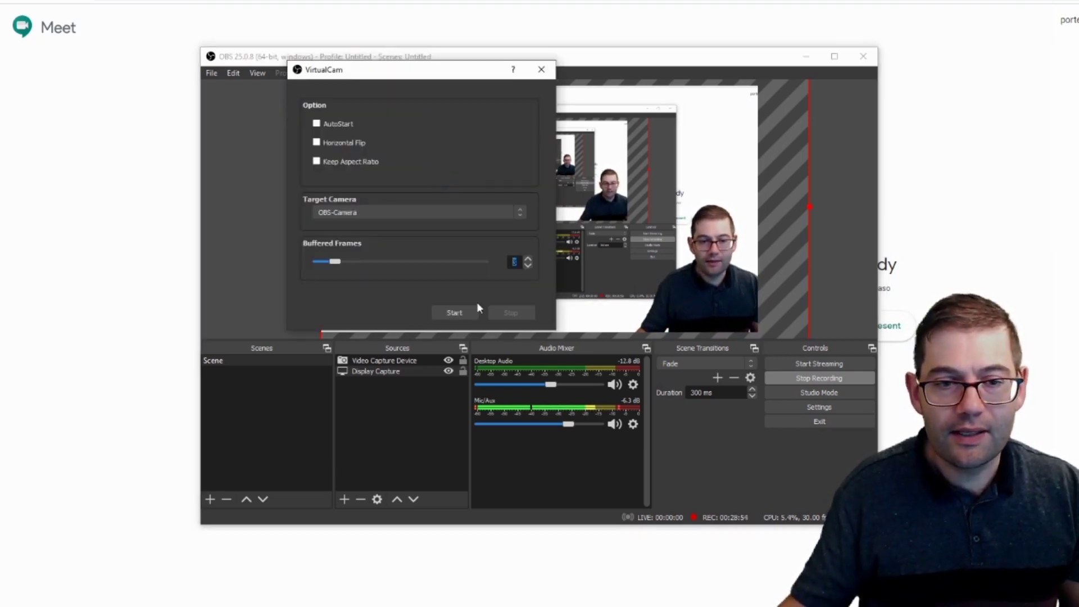
pyautogui.click(458, 313)
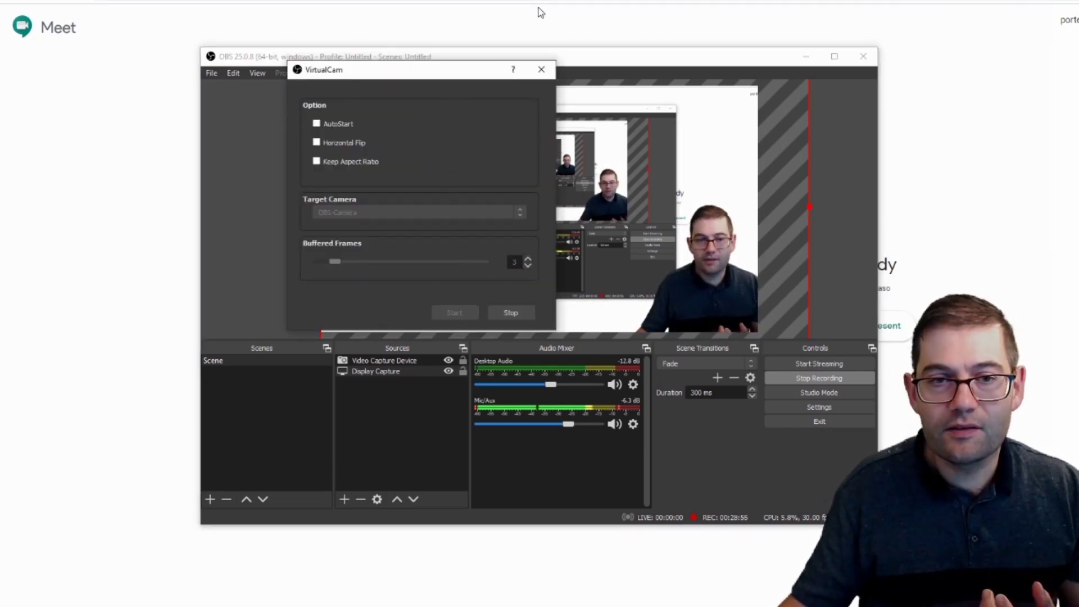
pyautogui.click(542, 69)
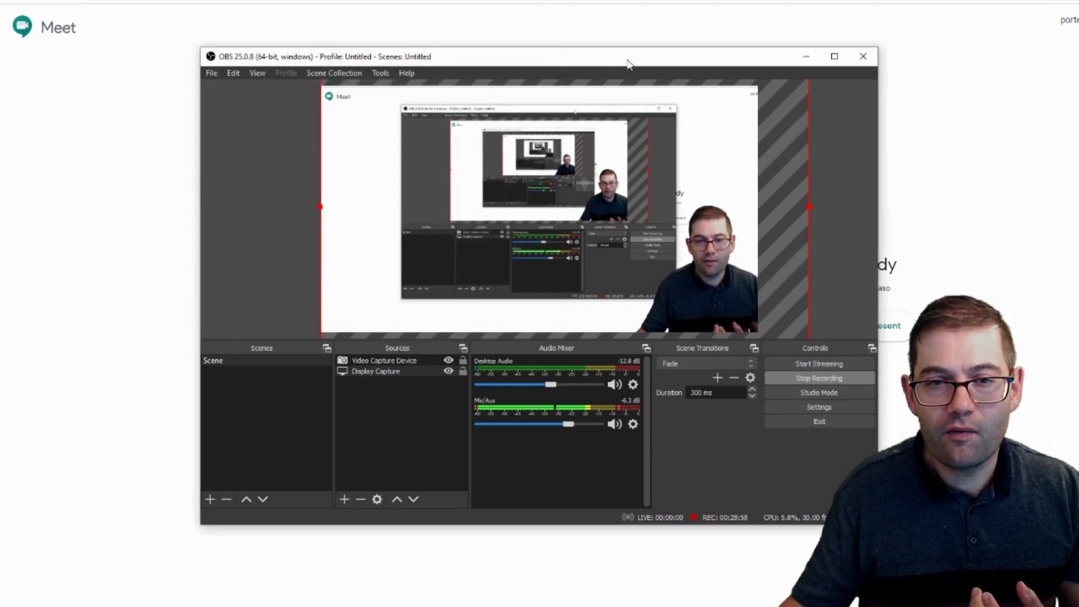
pyautogui.moveTo(628, 59); pyautogui.dragTo(56, 32)
pyautogui.click(234, 24)
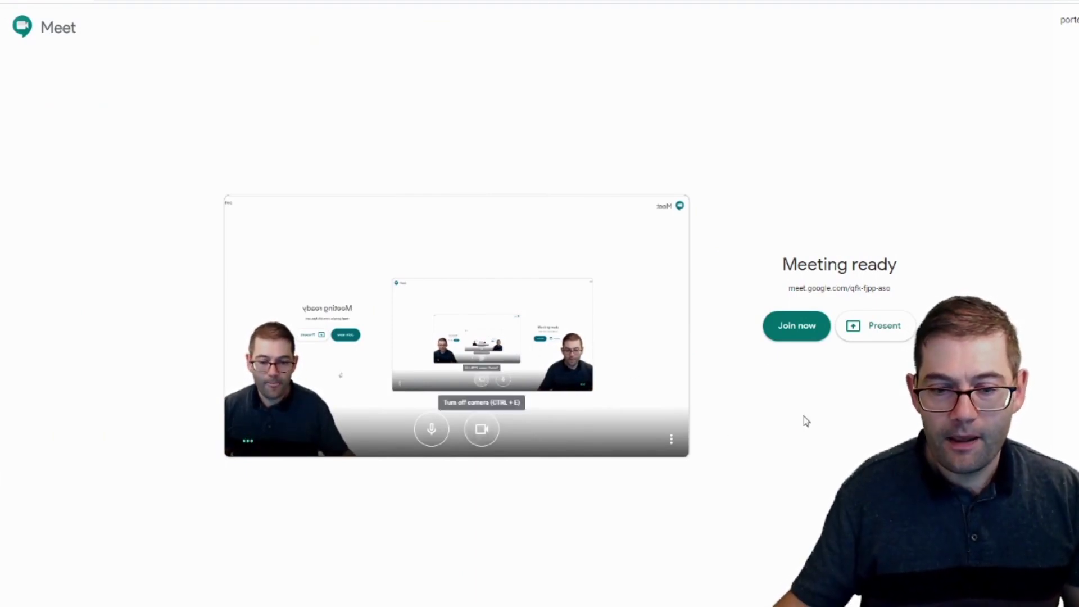
# - Open Meet's Settings from More options and play the speaker test through VoiceMeeter Input
pyautogui.click(678, 445)
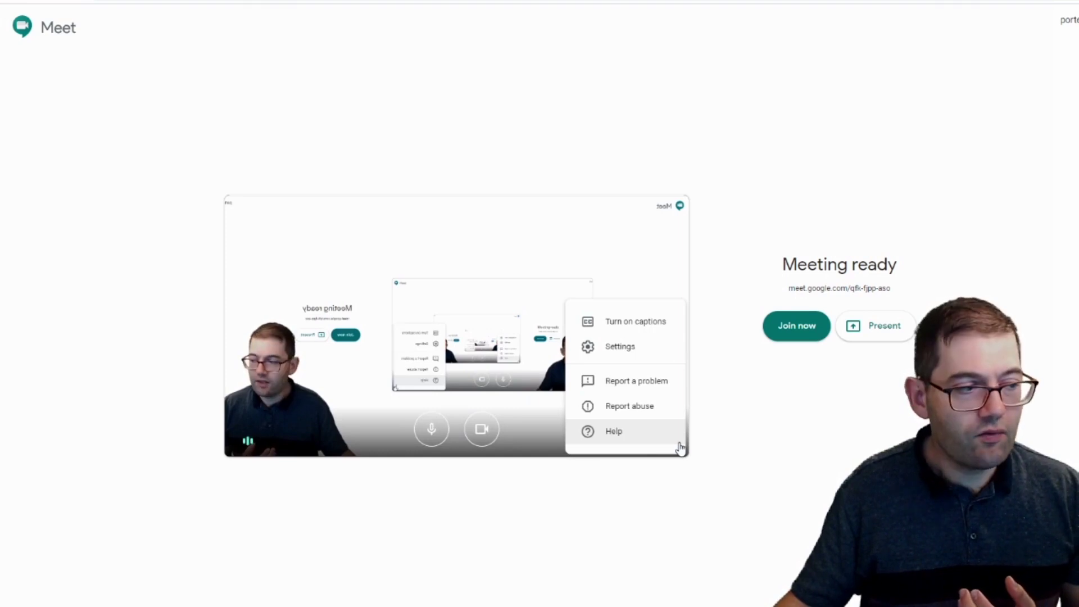
pyautogui.click(631, 358)
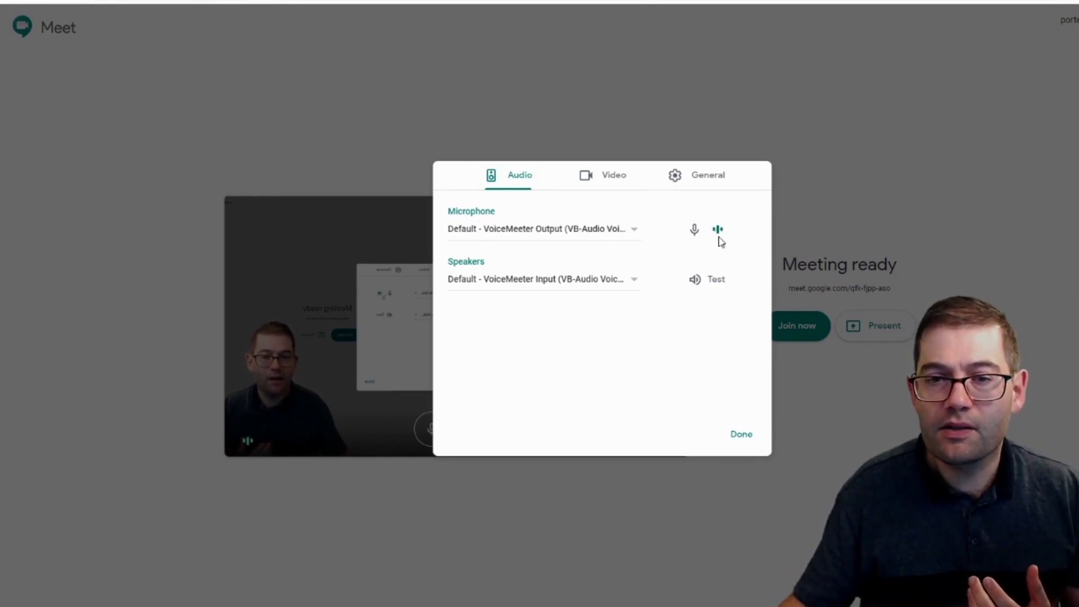
pyautogui.click(706, 286)
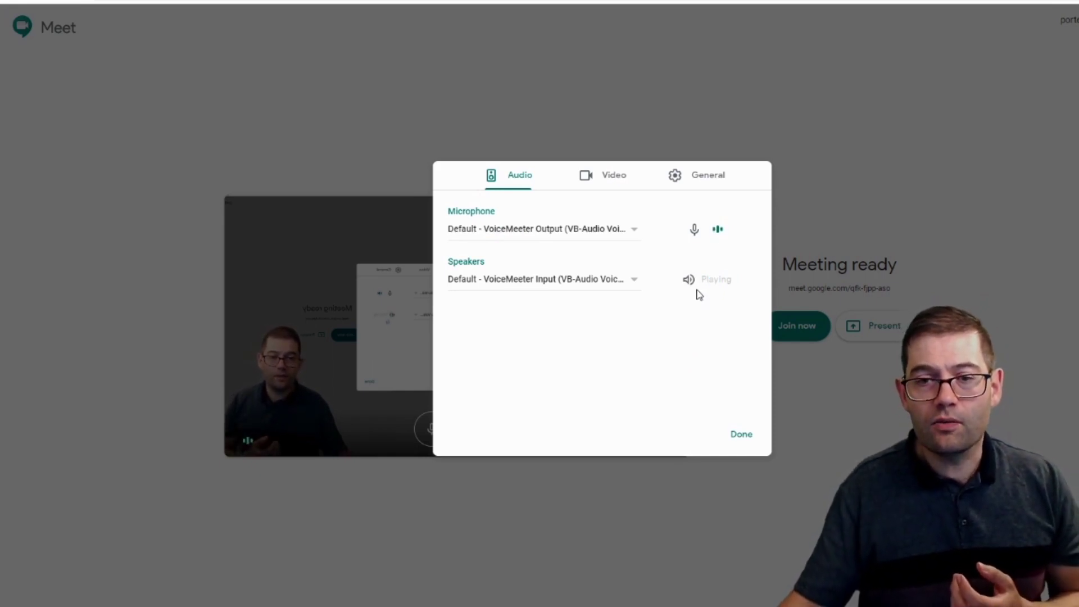
# - Choose OBS-Camera as the camera, keep send resolution at Standard definition (360p), and close Settings
pyautogui.click(612, 180)
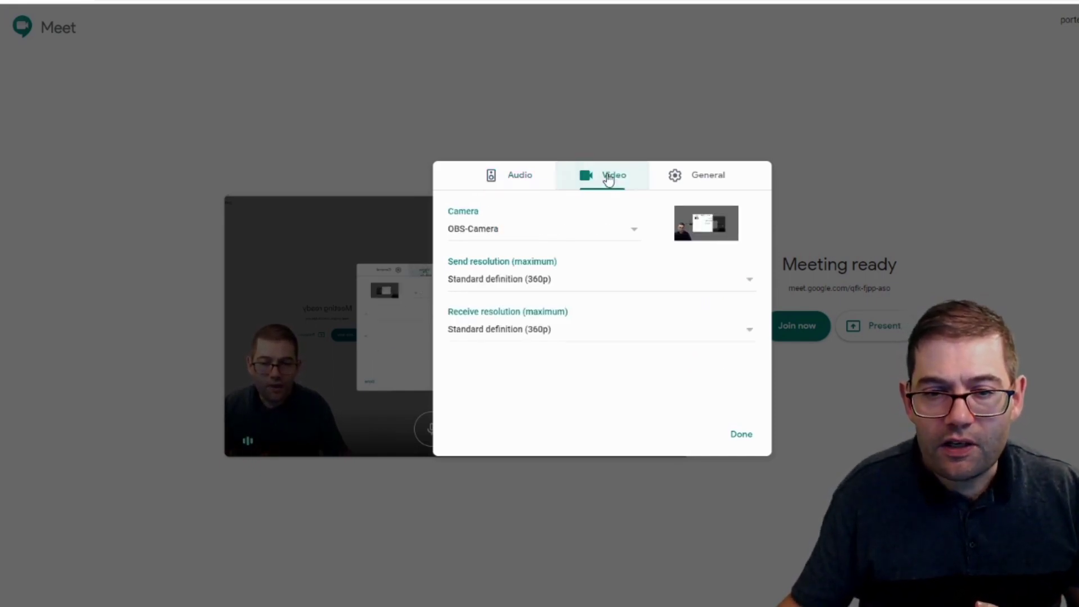
pyautogui.click(639, 234)
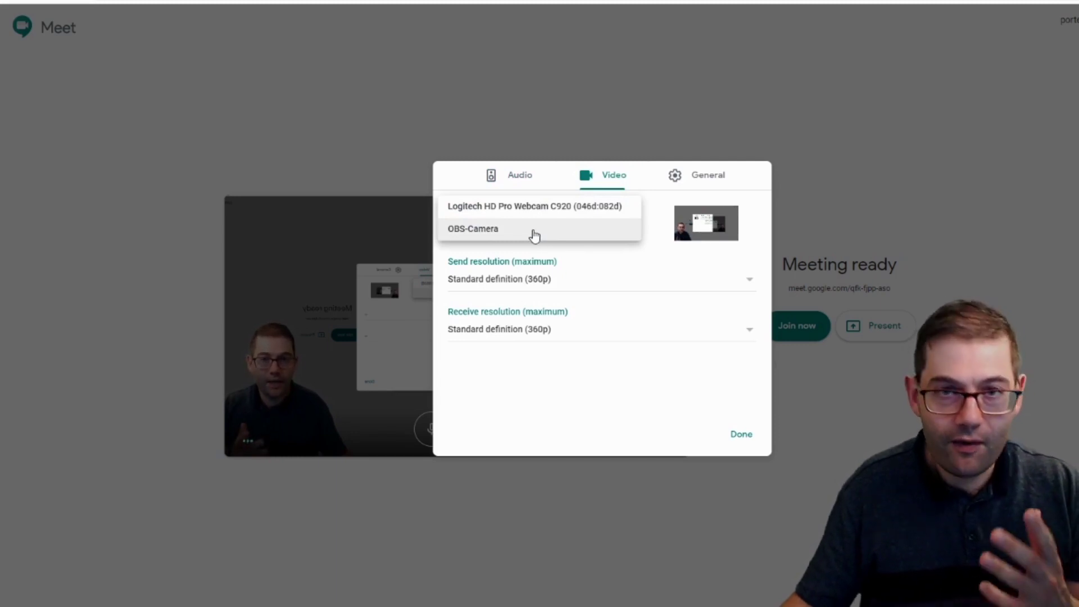
pyautogui.click(498, 230)
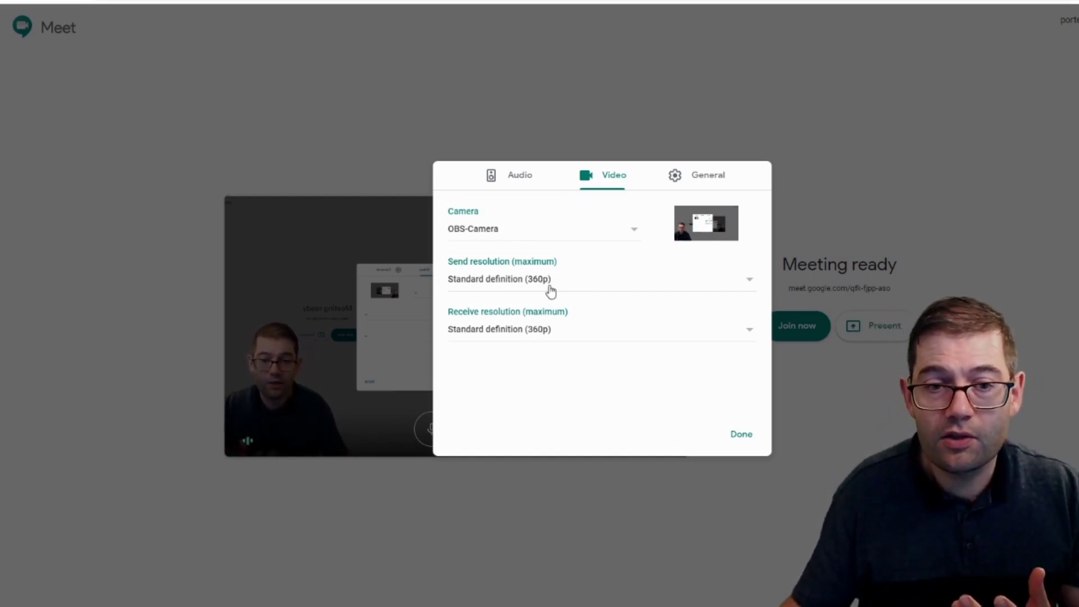
pyautogui.click(547, 285)
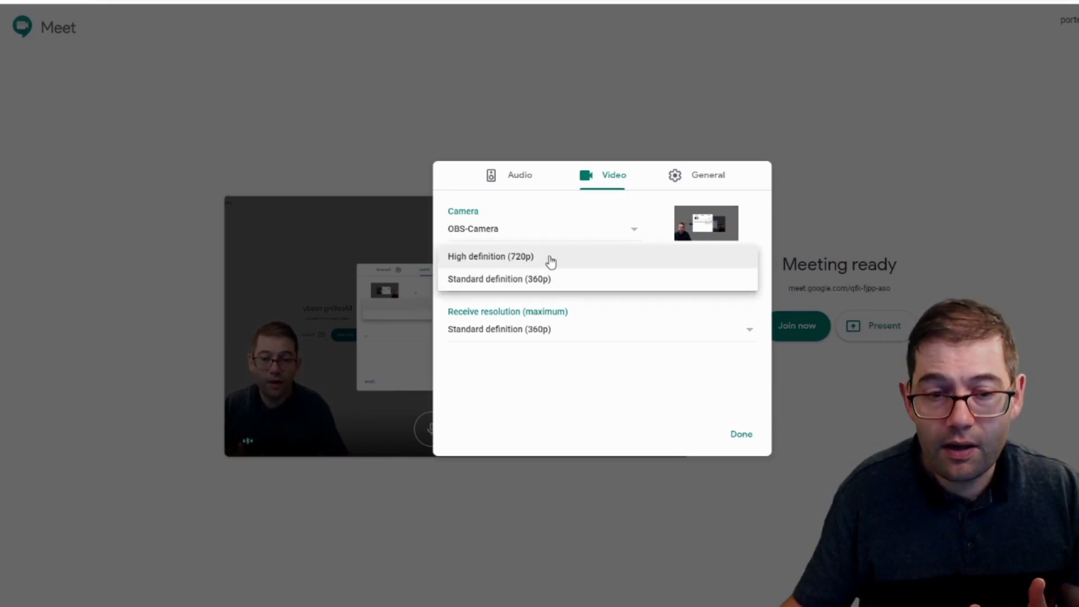
pyautogui.click(548, 281)
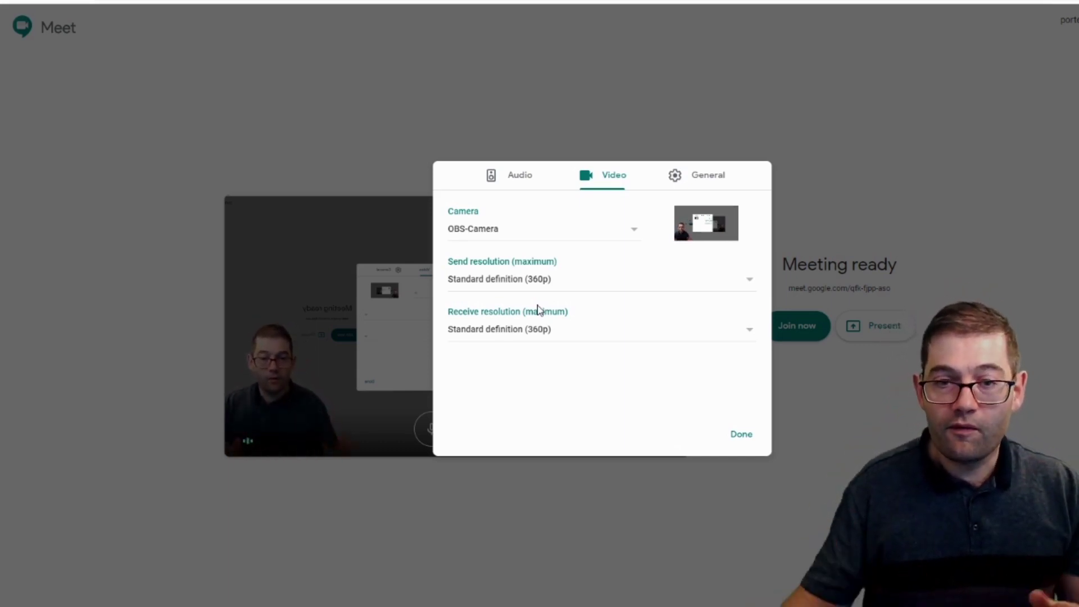
pyautogui.click(710, 175)
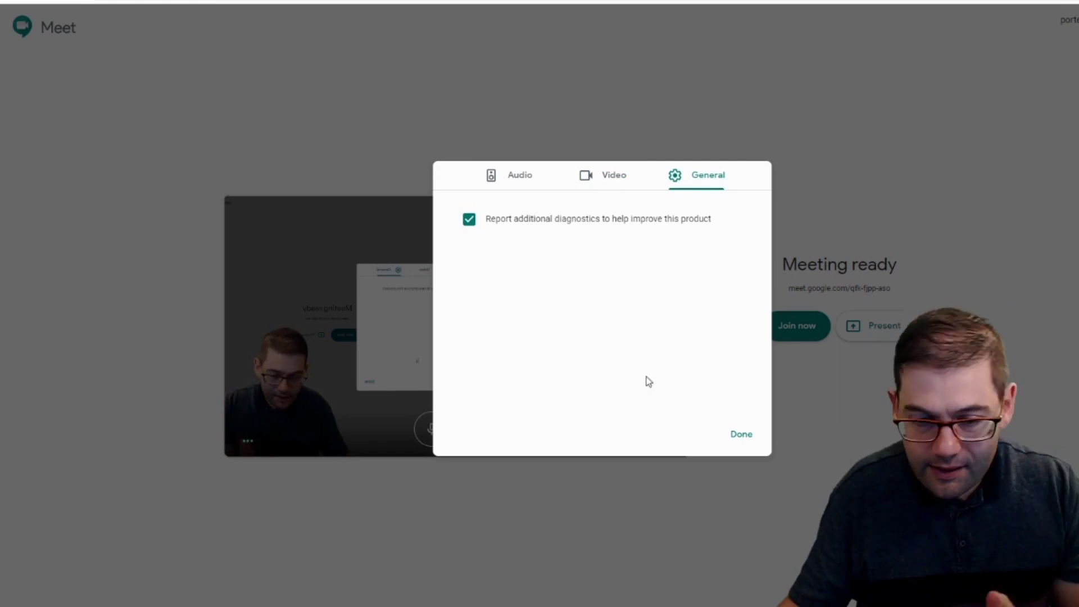
pyautogui.click(741, 437)
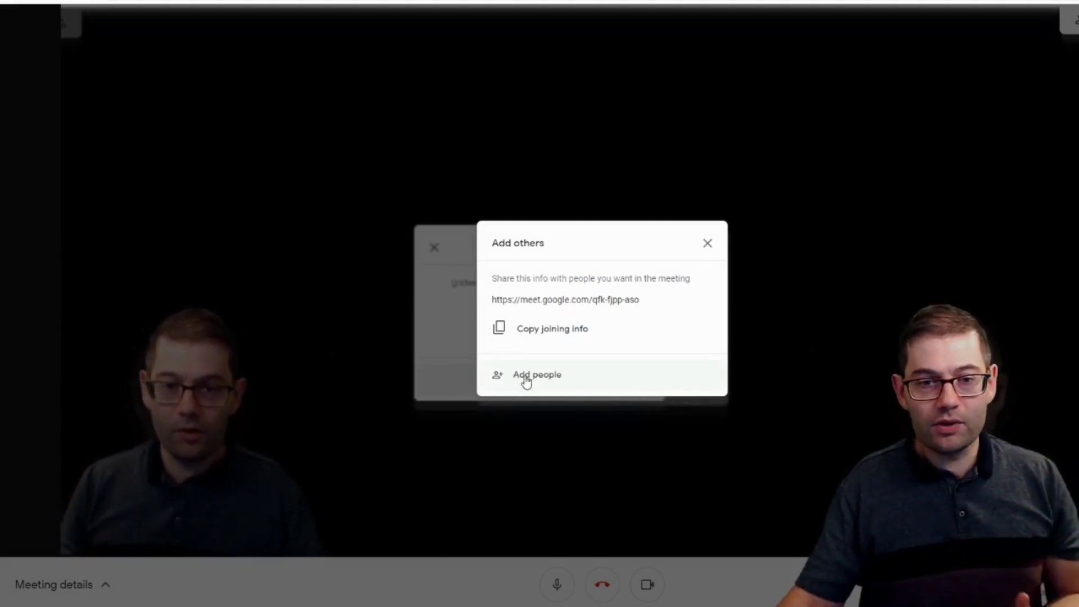
# - Dismiss the Add others panel that offers the meeting's joining link
pyautogui.click(707, 245)
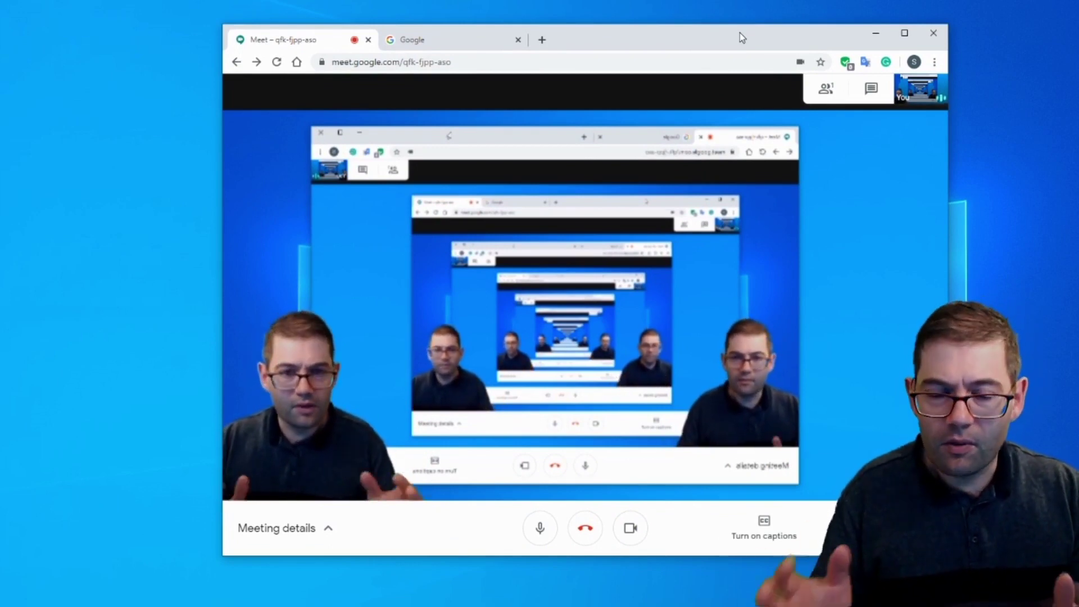
# - Maximise Chrome, check the mirrored share in the Meet tab, and return to the Google tab
pyautogui.click(444, 41)
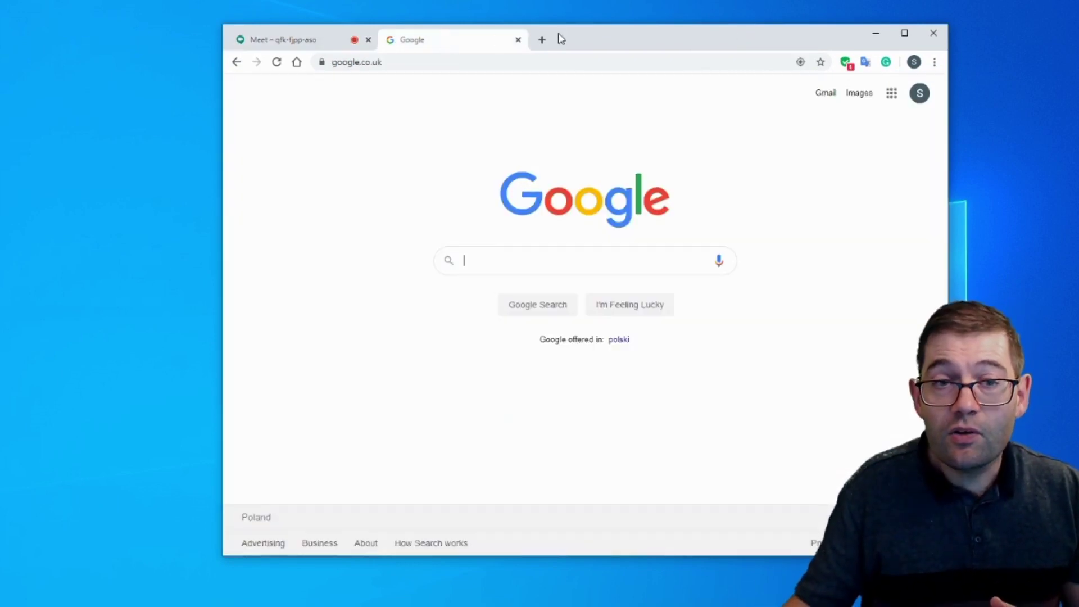
pyautogui.doubleClick(625, 42)
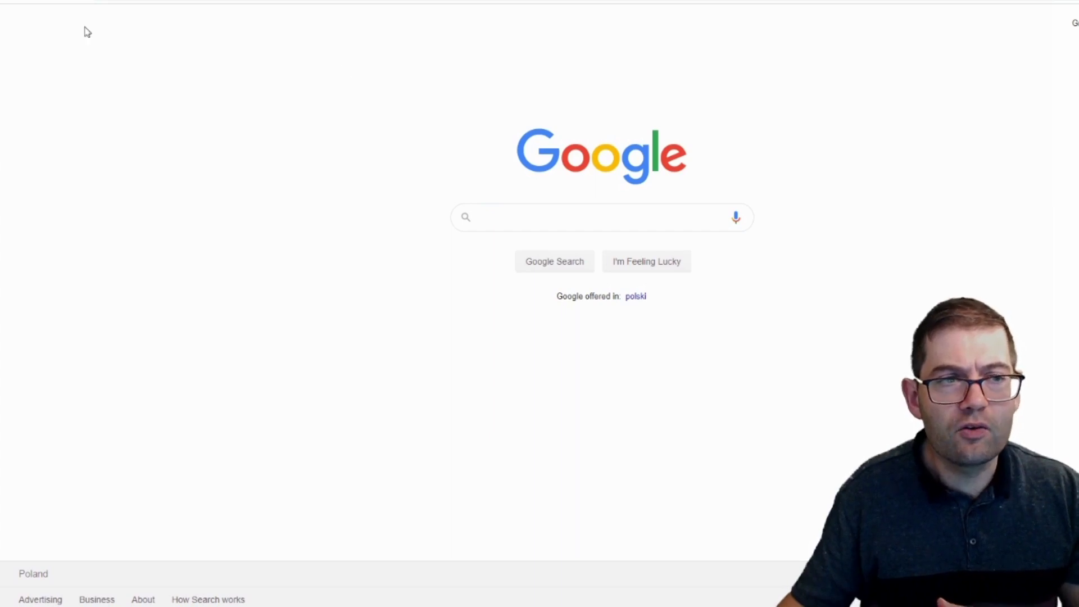
pyautogui.hotkey('ctrl', 'shift', 'Tab')
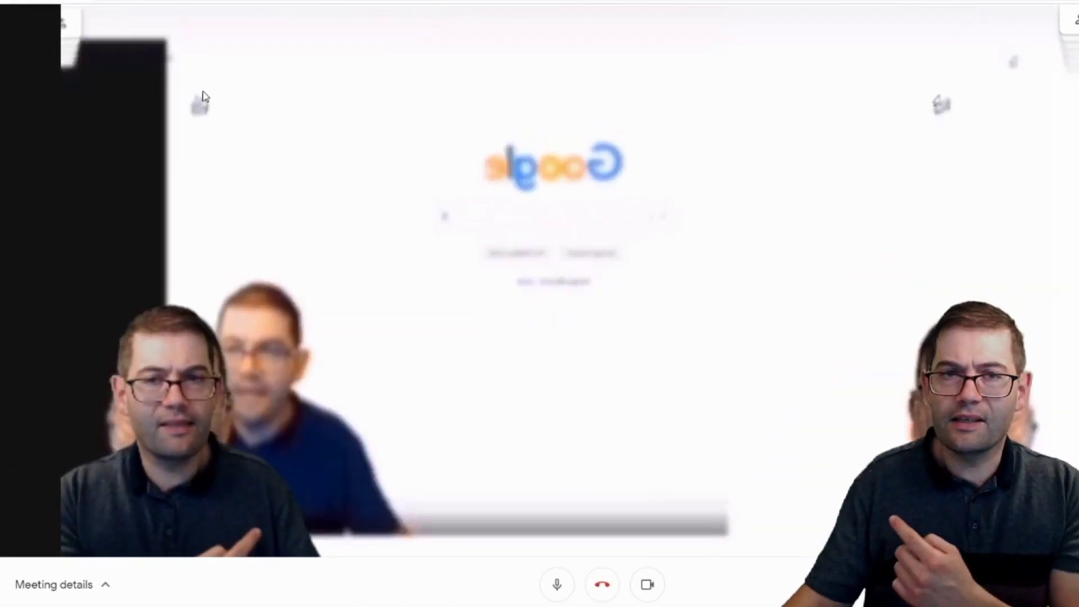
pyautogui.hotkey('ctrl', 'Tab')
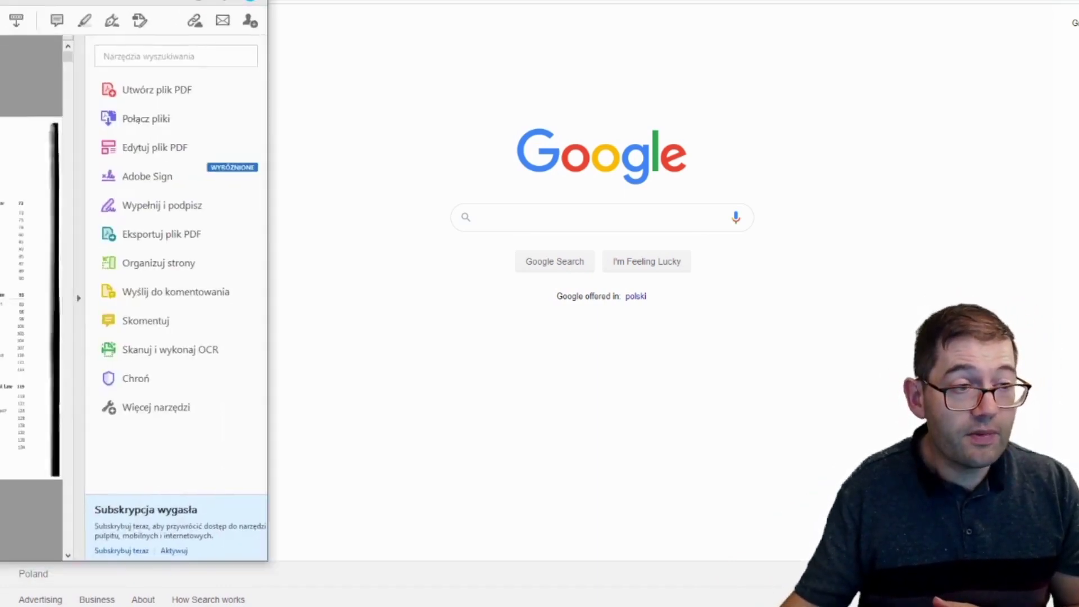
# - Bring the 1bit.pdf Acrobat window into view, then minimise both it and OBS
pyautogui.moveTo(6, 0); pyautogui.dragTo(653, 0)
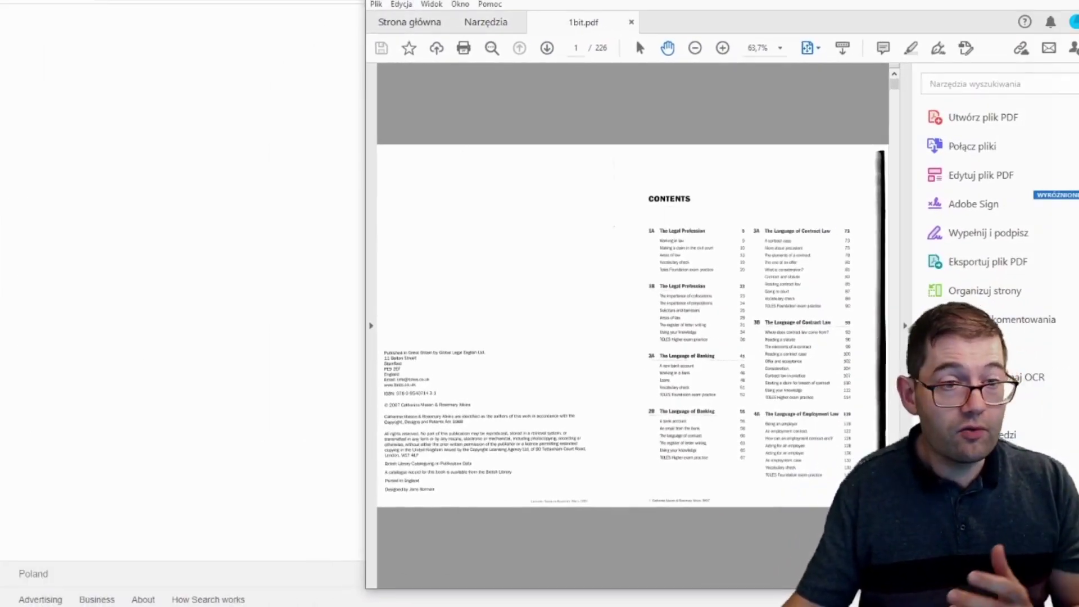
pyautogui.hotkey('alt', 'Tab')
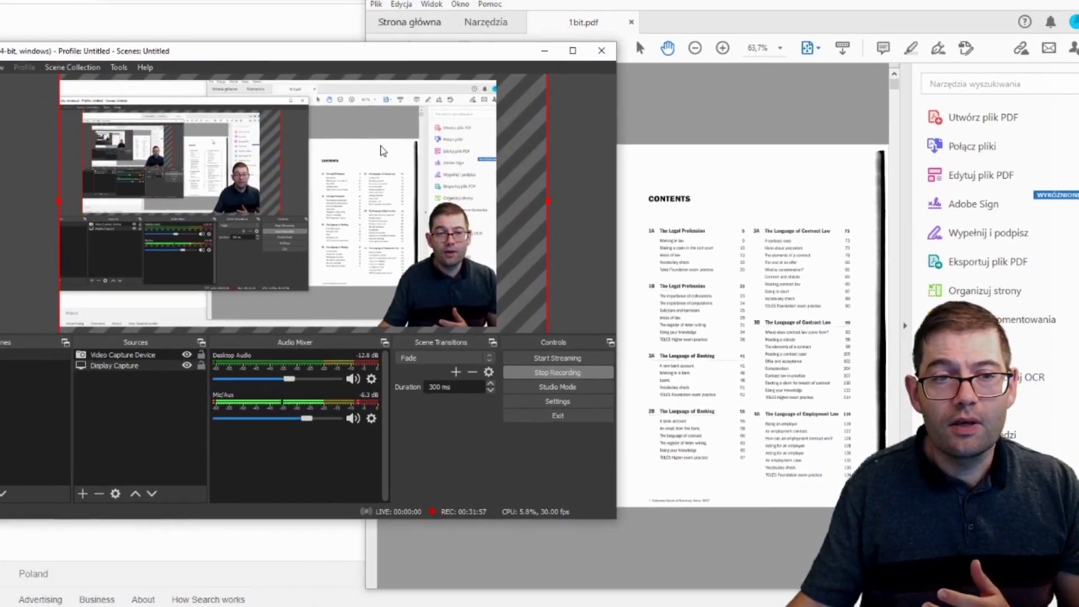
pyautogui.moveTo(1011, 1); pyautogui.dragTo(68, 64)
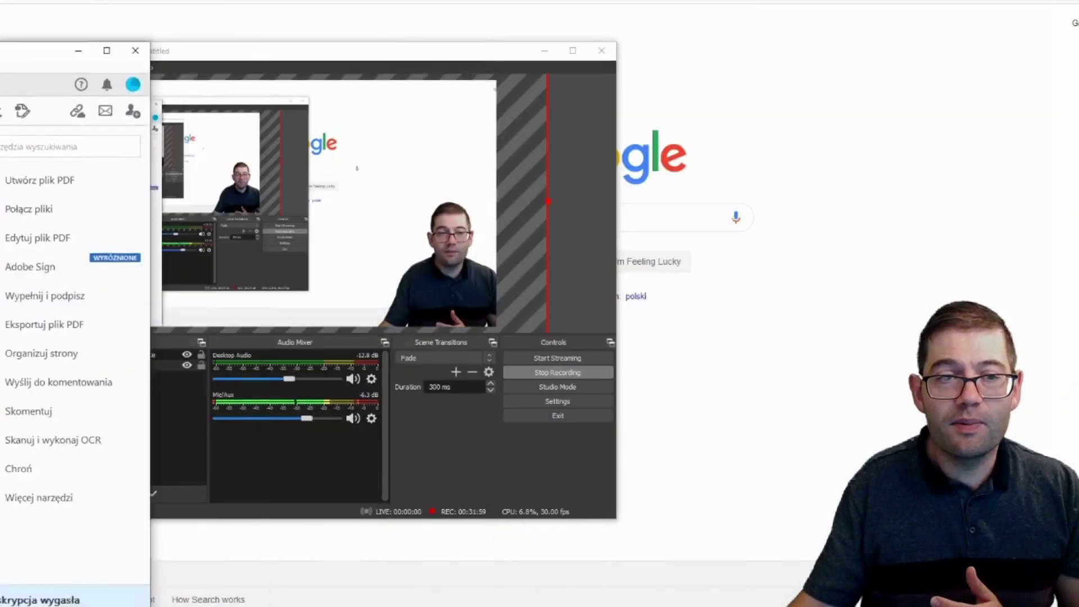
pyautogui.click(78, 50)
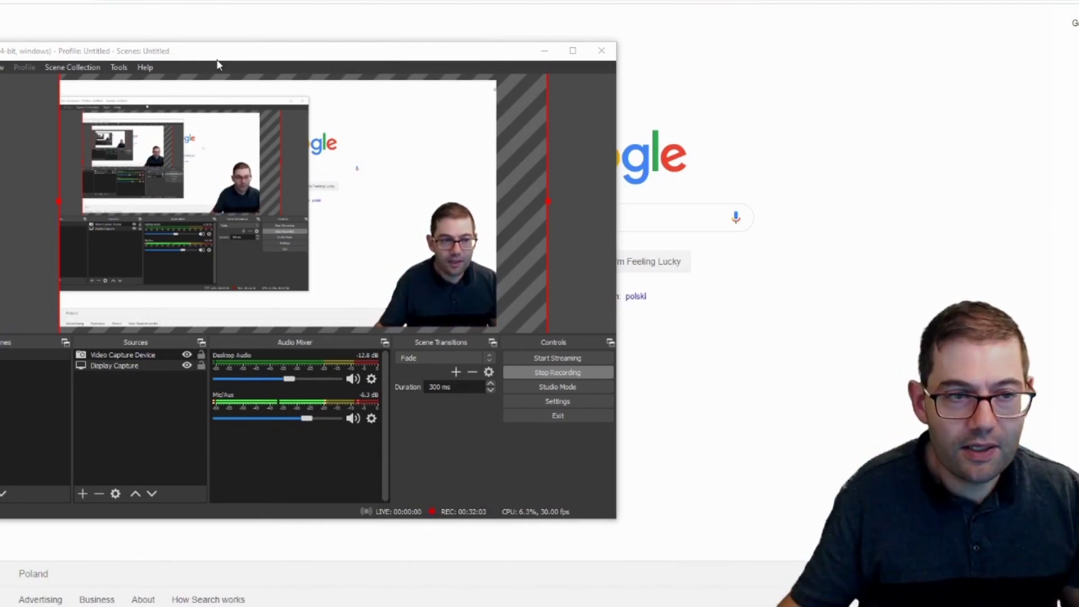
pyautogui.press('super+Down')
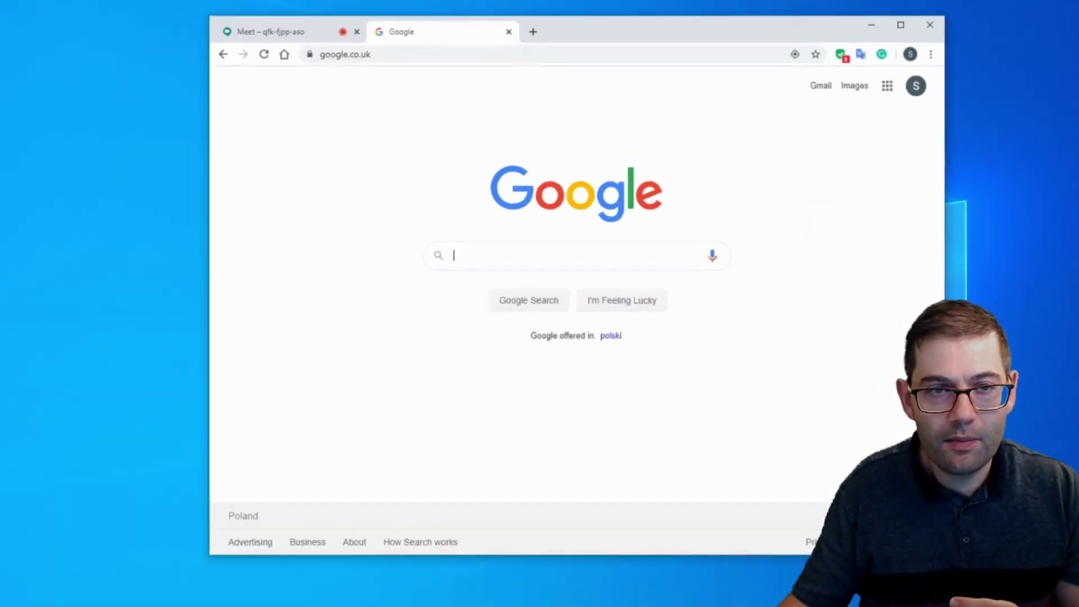
# - Switch to the Meet call tab and turn on live captions
pyautogui.click(306, 42)
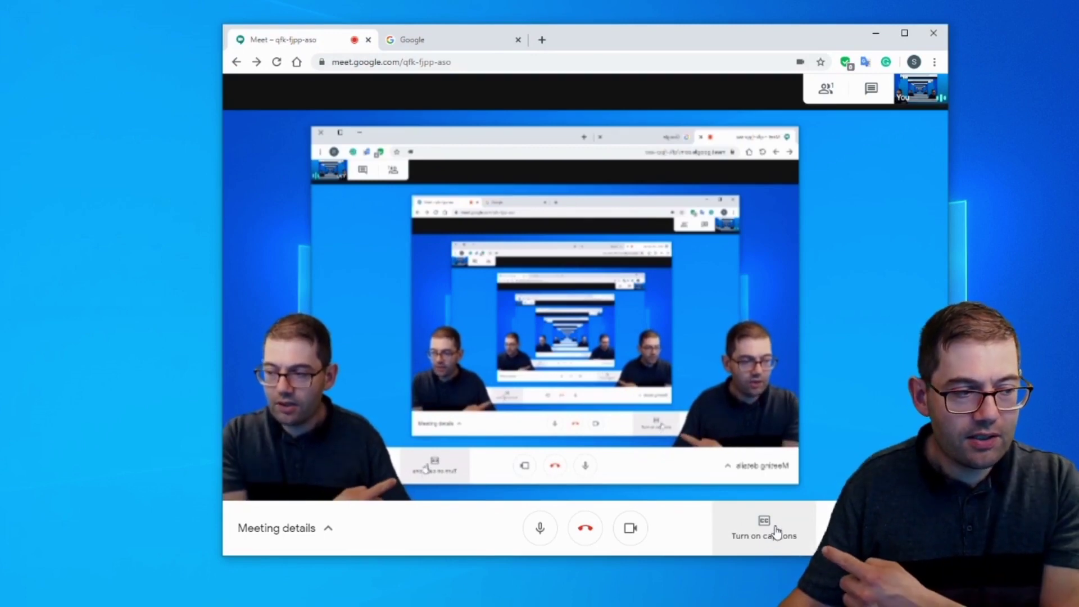
pyautogui.click(776, 531)
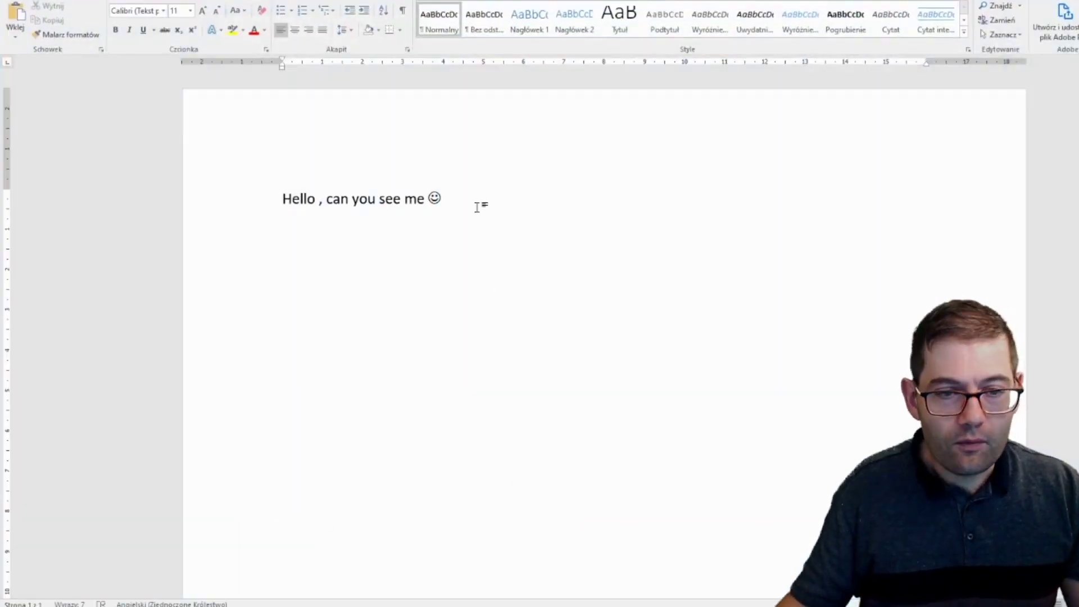
# - Set the line 'Hello , can you see me ☺' to 20 pt, then return to the Meet window
pyautogui.click(253, 210)
pyautogui.click(180, 11)
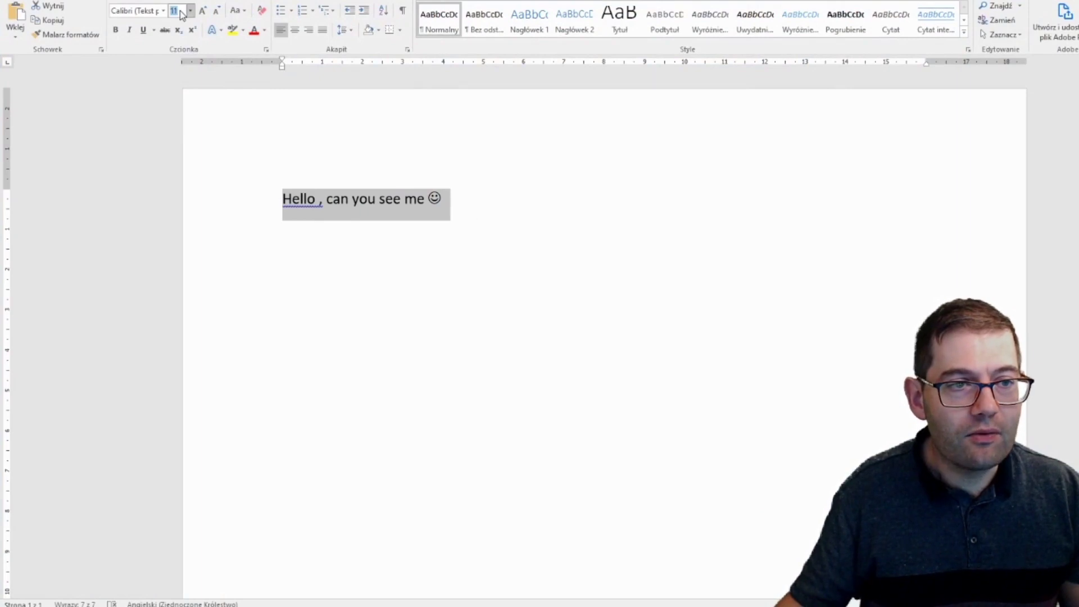
pyautogui.write('20')
pyautogui.press('Return')
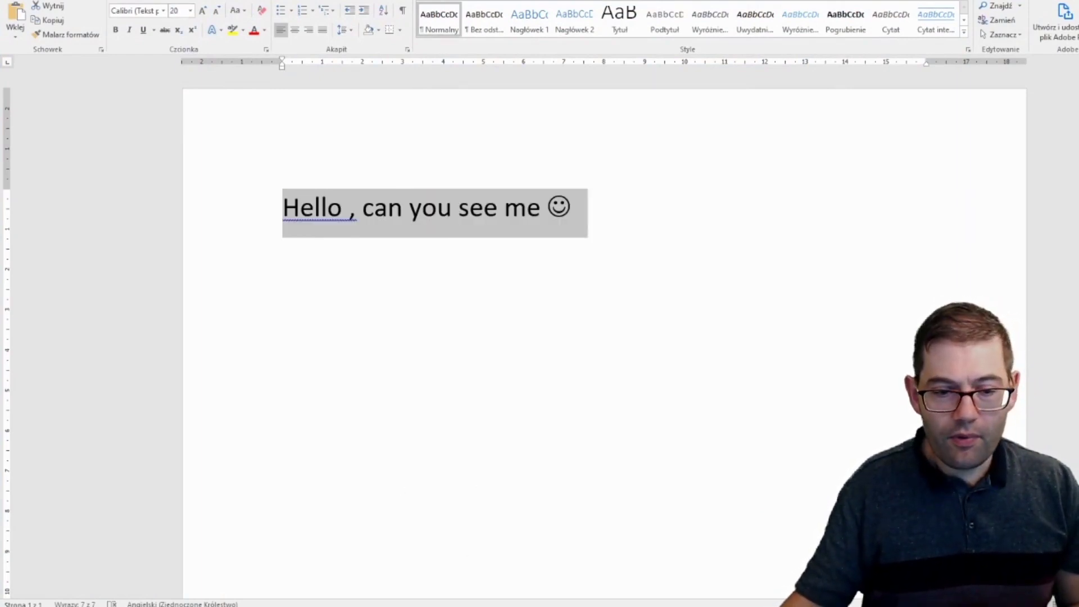
pyautogui.hotkey('alt', 'Tab')
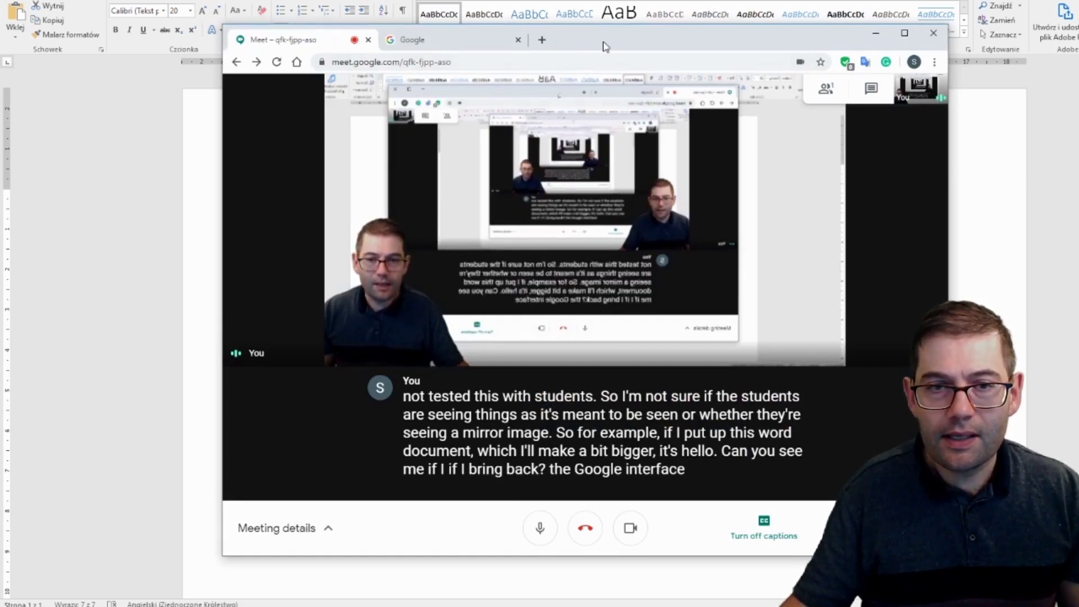
# - Turn off live captions and move the Meet window up and to the right over Word
pyautogui.click(774, 535)
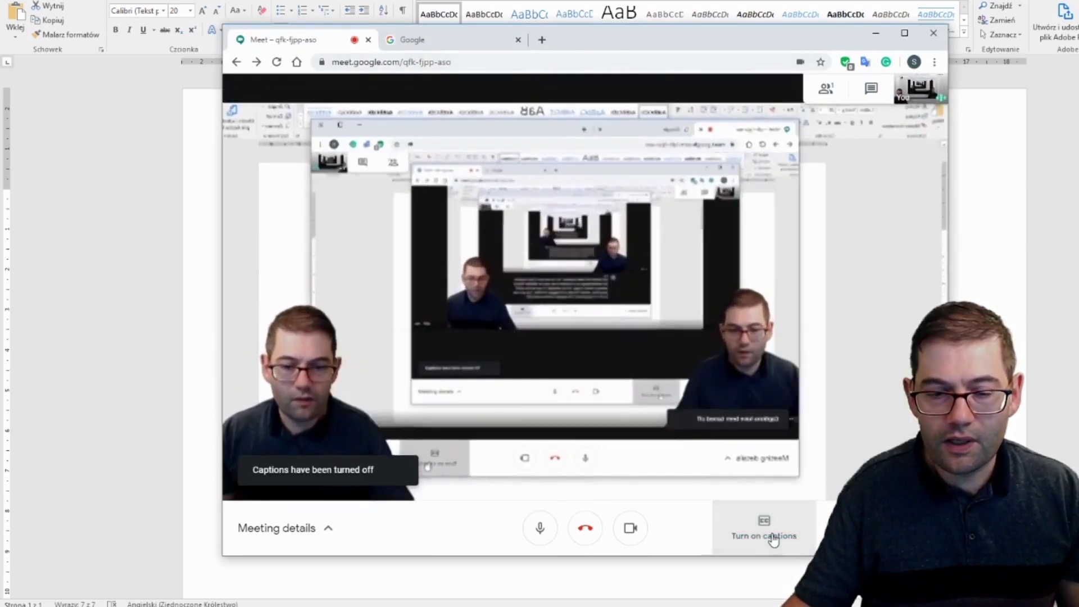
pyautogui.hotkey('alt', 'Tab')
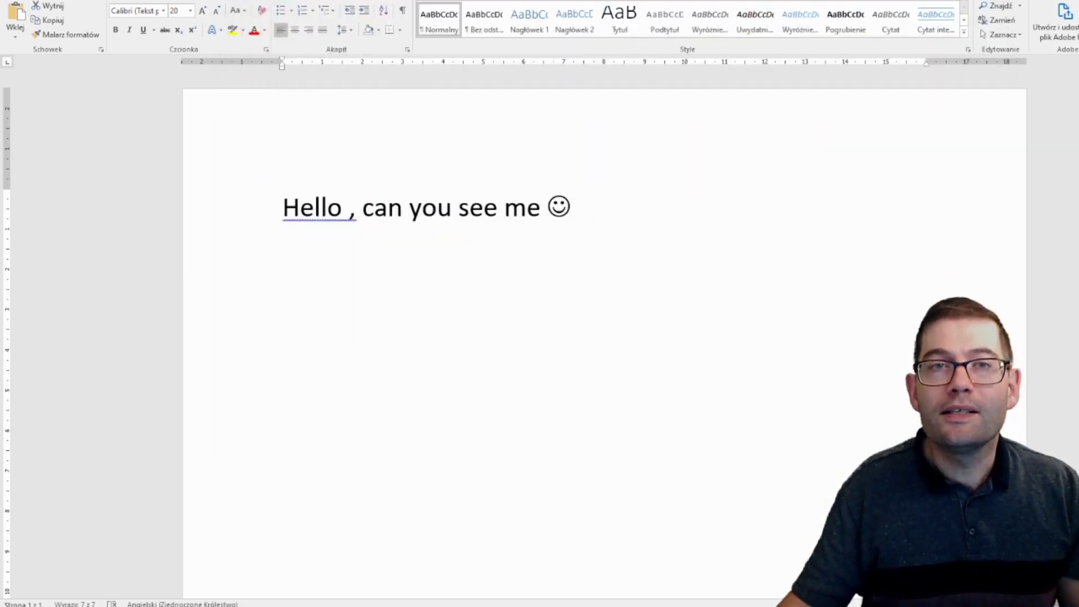
pyautogui.hotkey('alt', 'Tab')
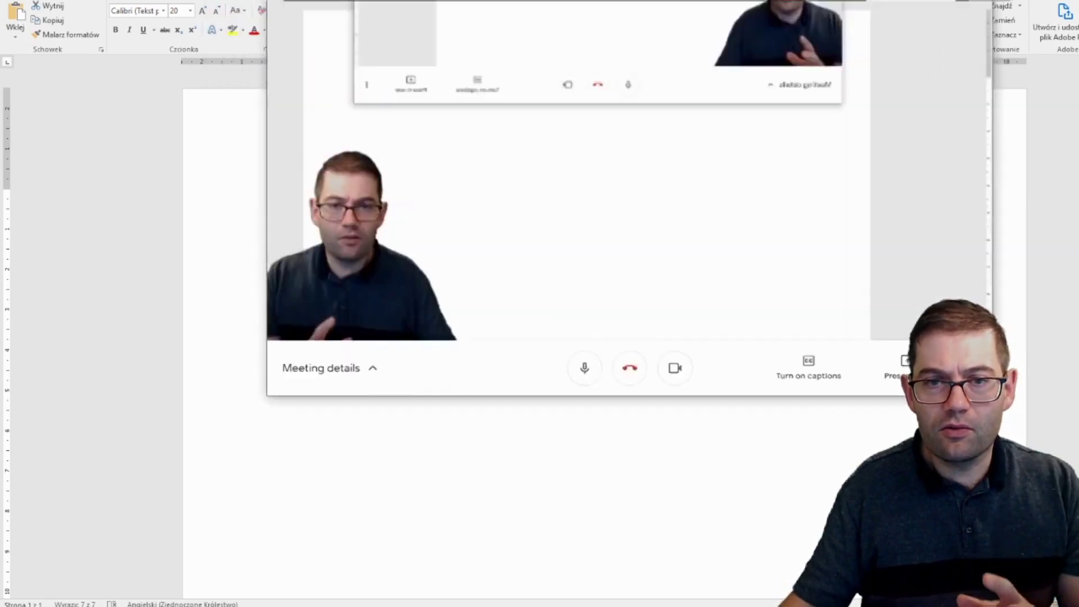
pyautogui.moveTo(730, 96); pyautogui.dragTo(720, 14)
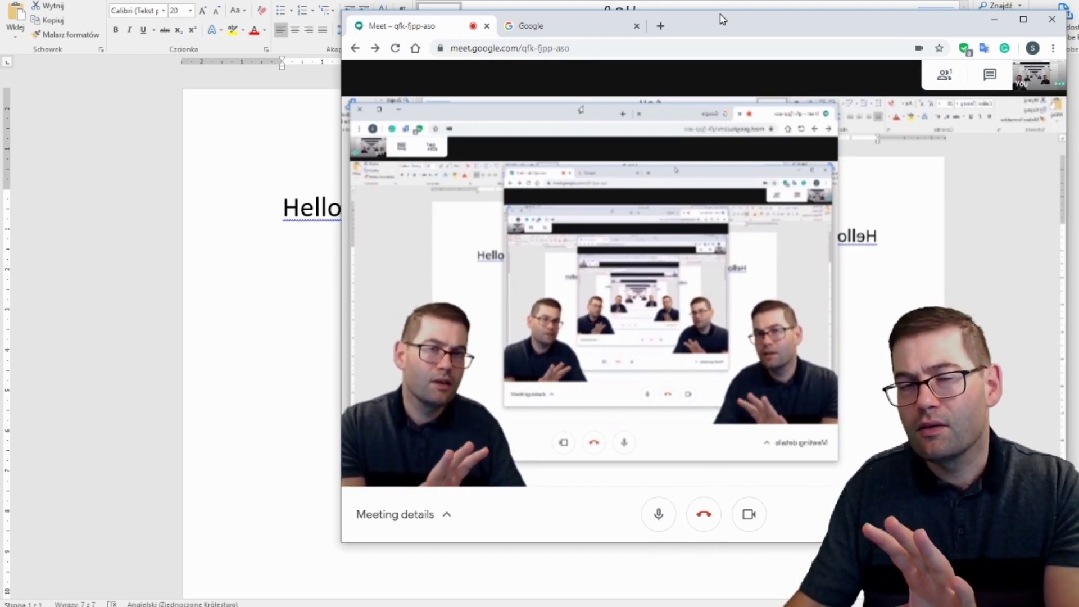
pyautogui.moveTo(722, 20); pyautogui.dragTo(705, 0)
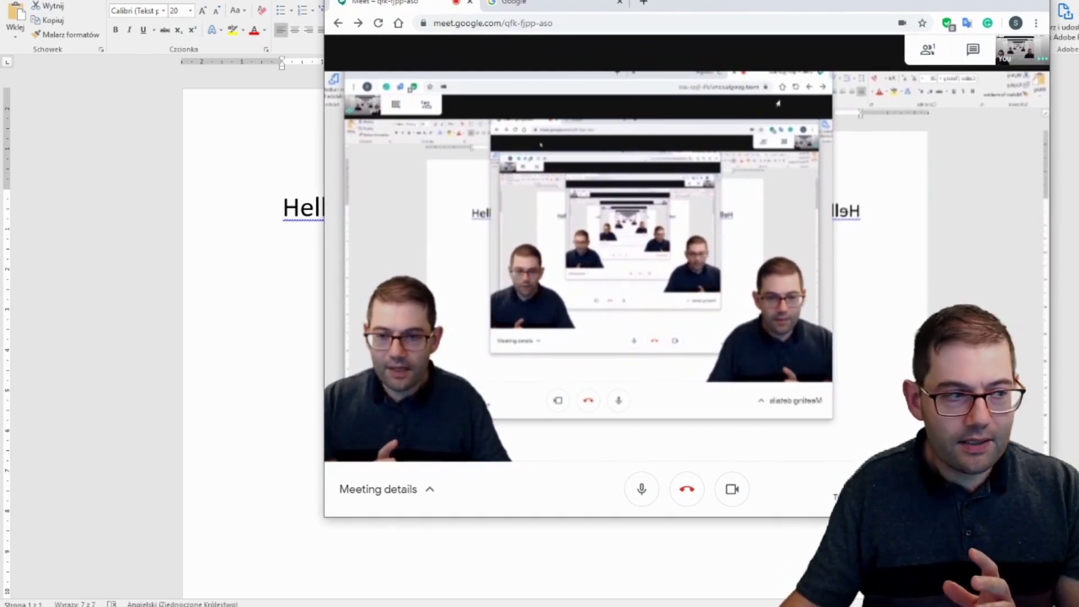
pyautogui.hotkey('alt', 'Tab')
# - Apply Transform > Flip Horizontal to the Display Capture source in OBS, mirroring the captured screen
pyautogui.moveTo(489, 36); pyautogui.dragTo(741, 74)
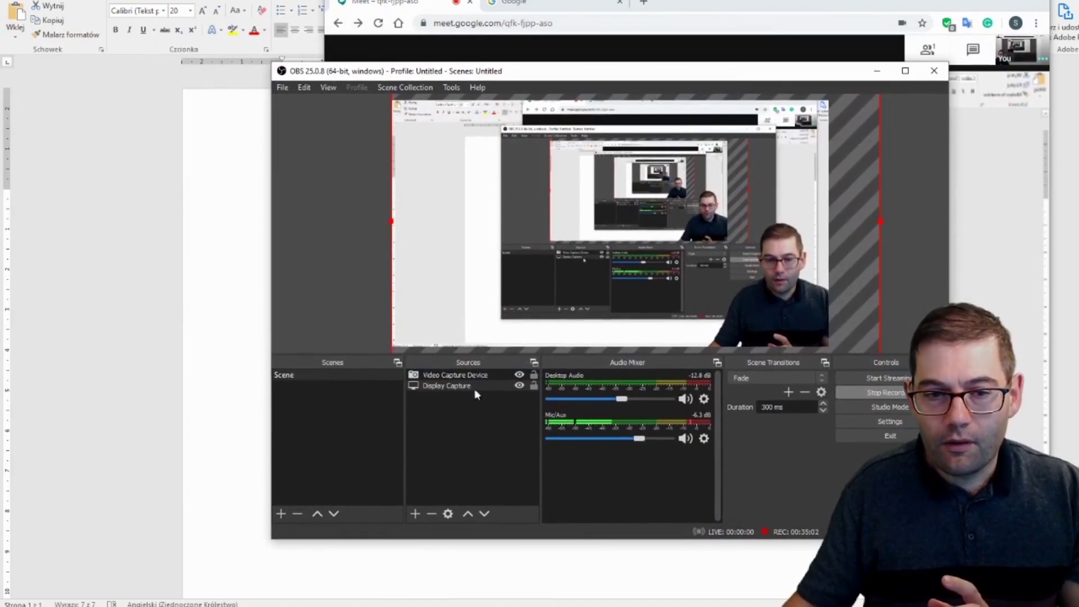
pyautogui.click(454, 375)
pyautogui.click(449, 385)
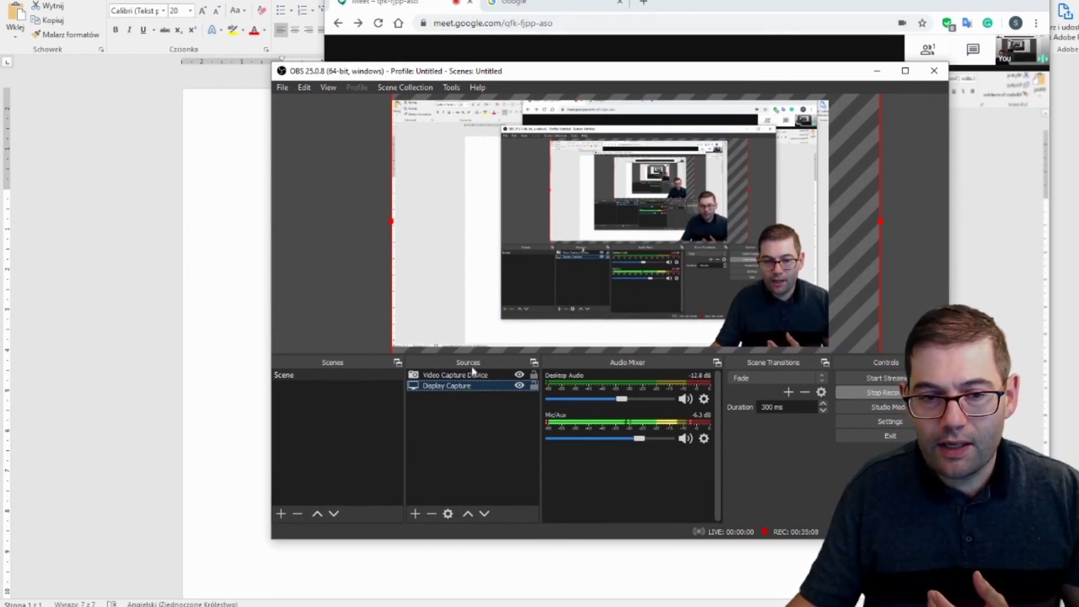
pyautogui.rightClick(470, 385)
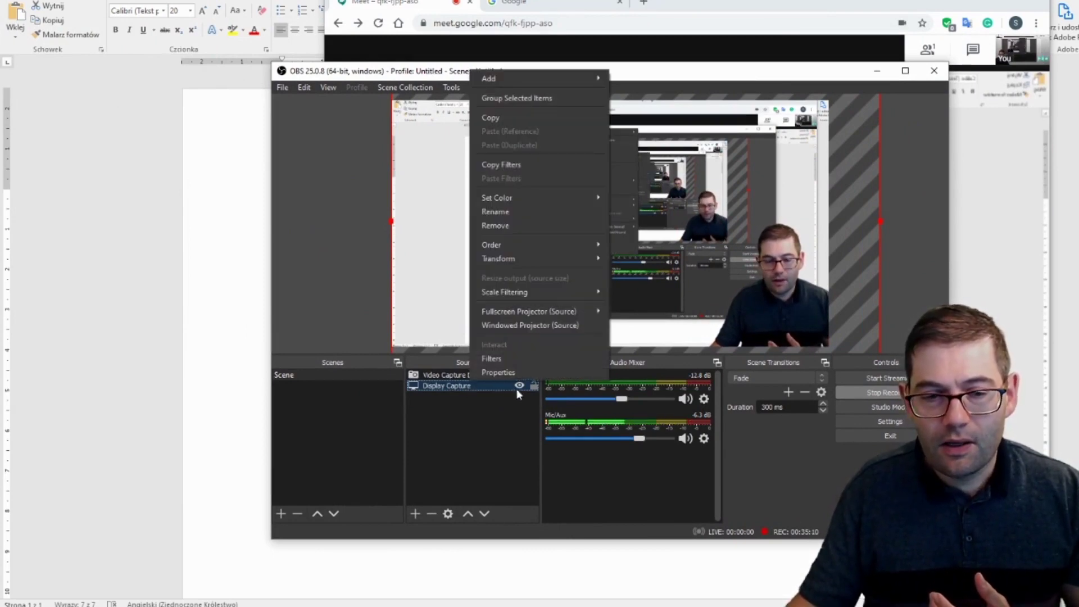
pyautogui.moveTo(552, 258)
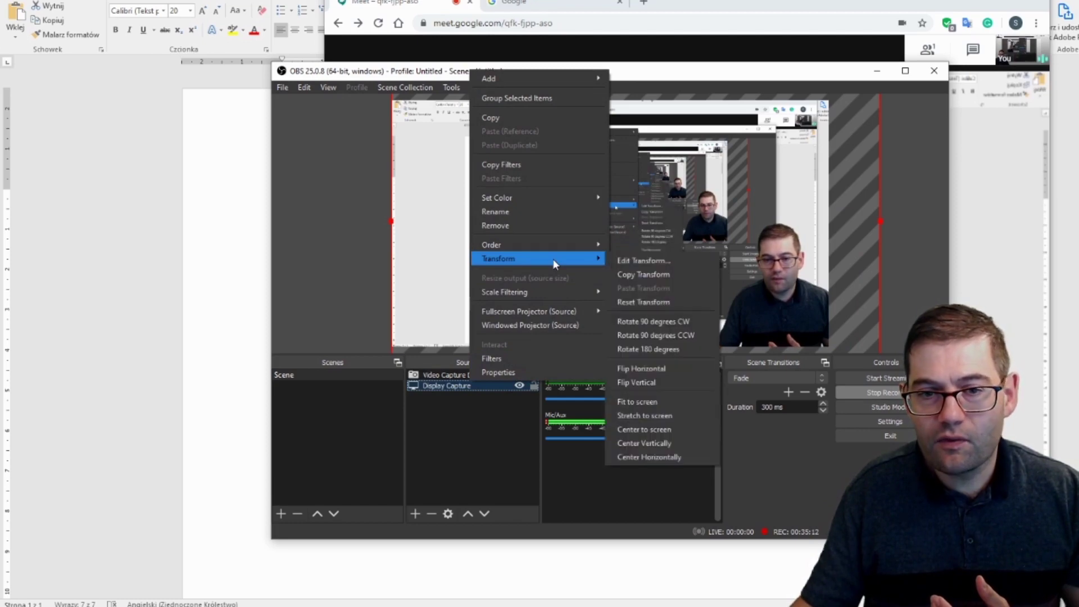
pyautogui.click(652, 369)
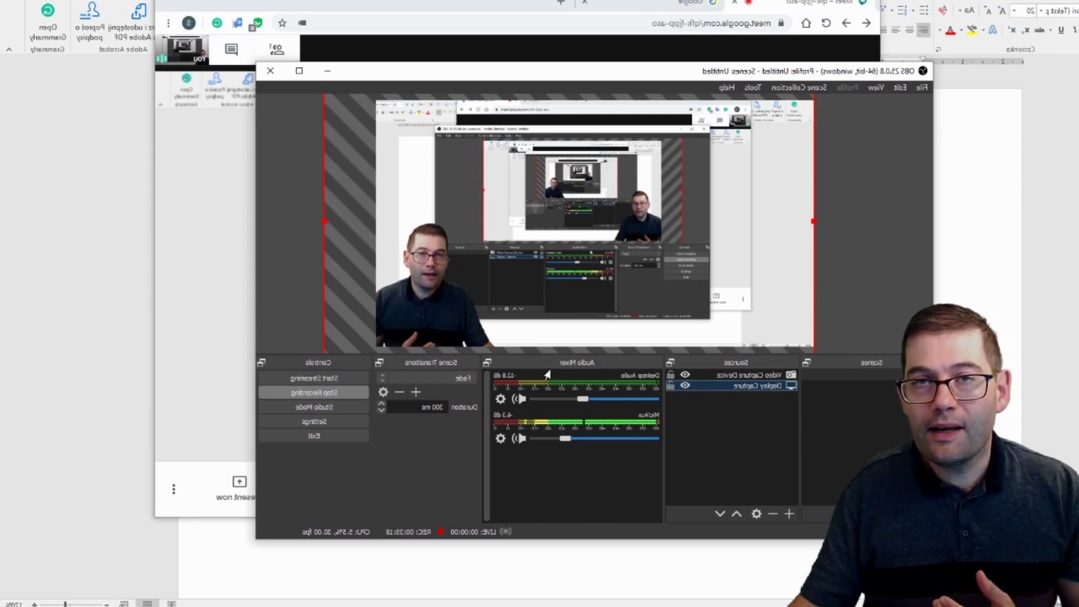